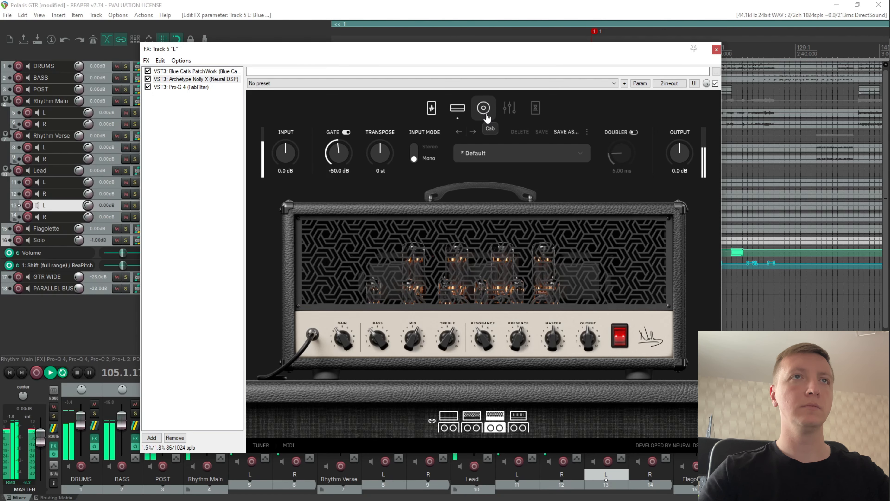
View the cabinet section of Archetype Nolly X on the Rhythm Main L track and close that track's FX window
left_click(484, 109)
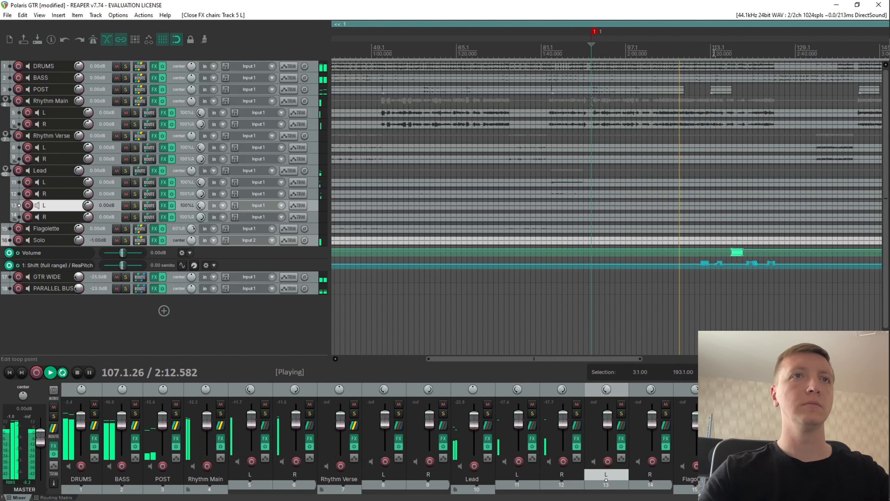
left_click(716, 50)
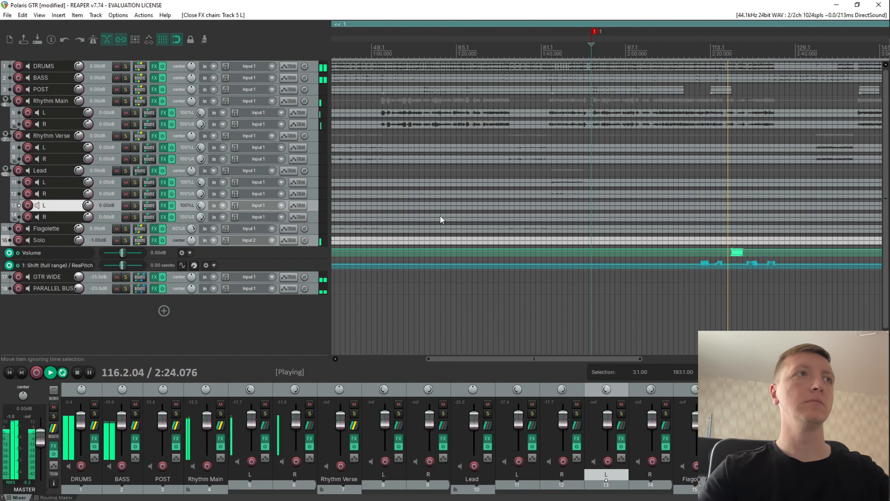
Review the cabinet and amp sections of Archetype Nolly X on the Rhythm Main R track, close its FX window and stop playback
left_click(164, 124)
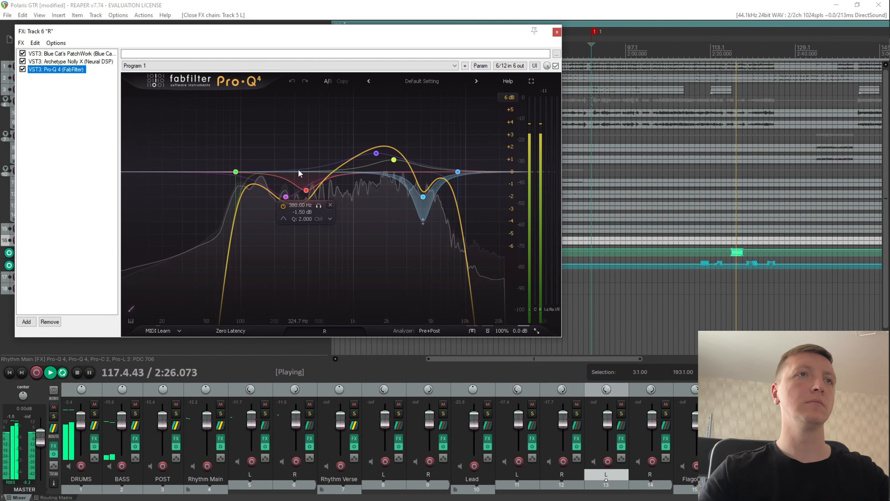
left_click(78, 62)
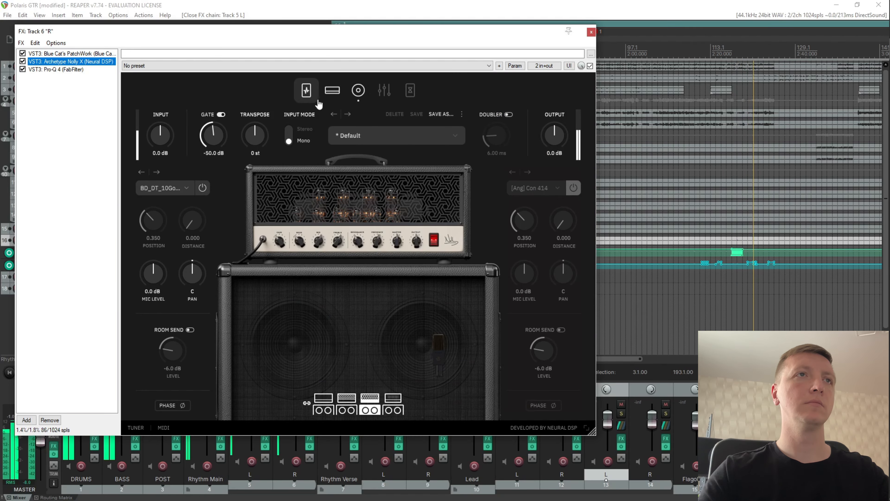
left_click(332, 90)
left_click(591, 32)
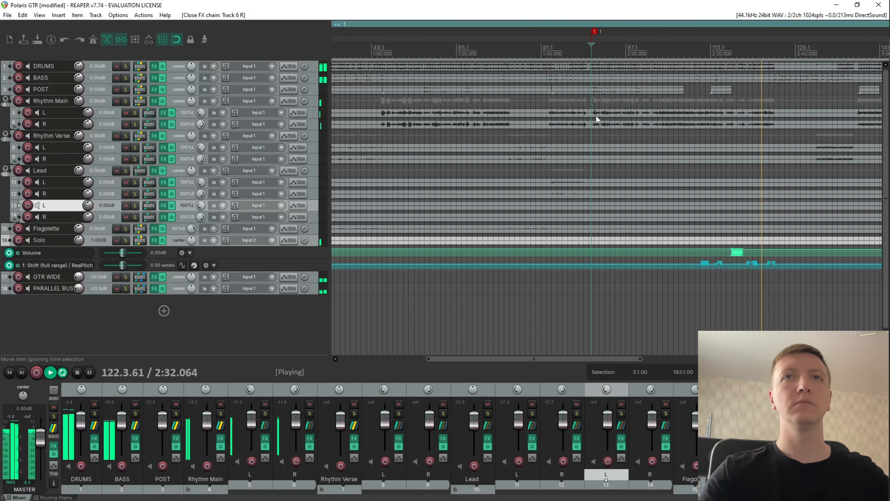
key("space")
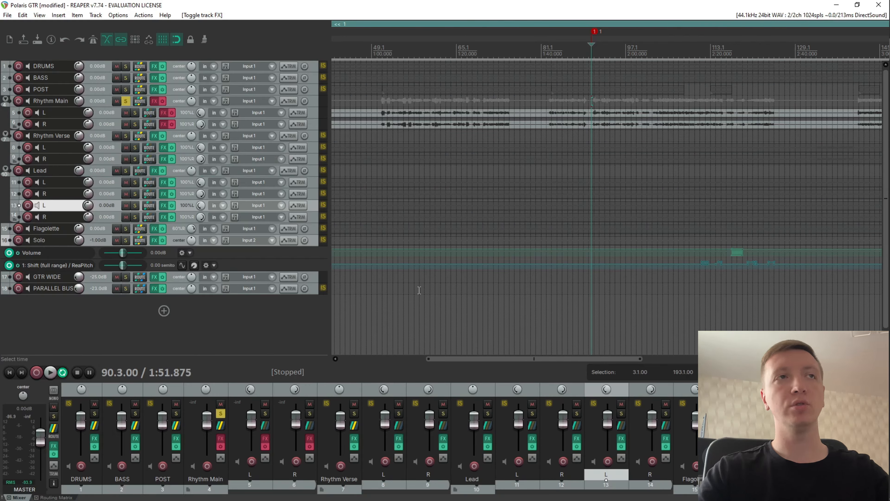
Play the soloed Rhythm Main guitars and inspect the POD Farm 2 booster inside PatchWork on the L track
key("space")
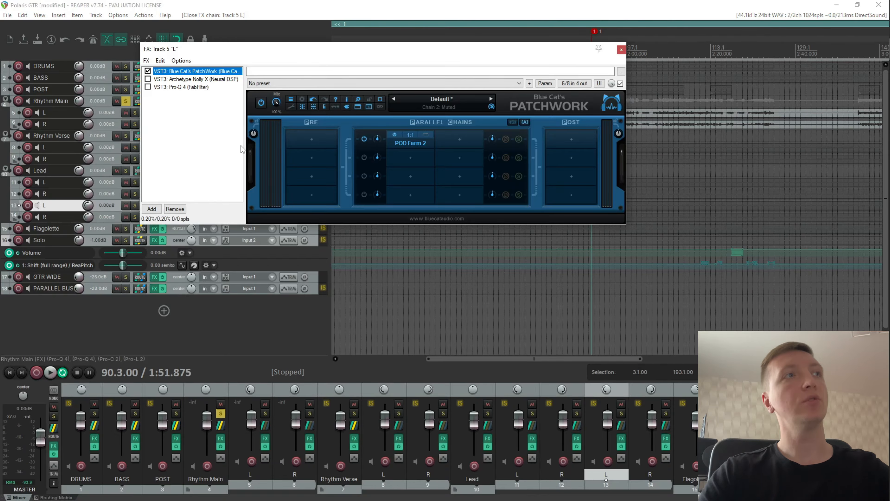
left_click(425, 142)
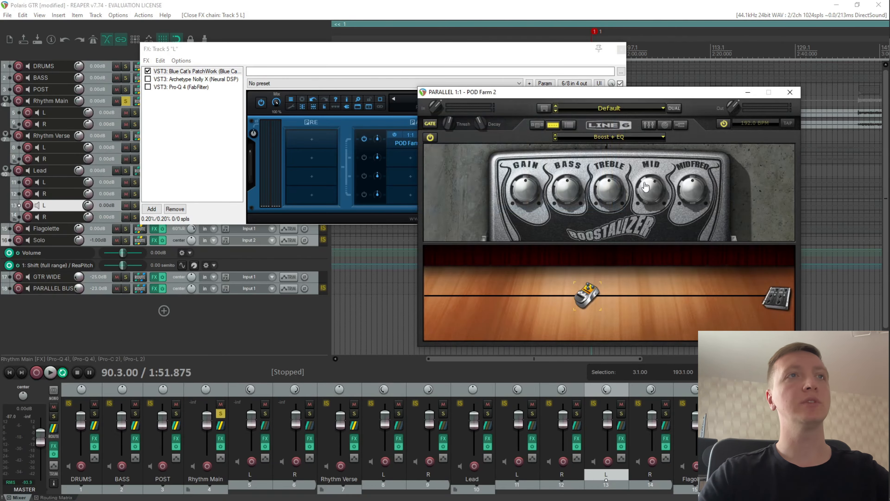
mouse_move(652, 189)
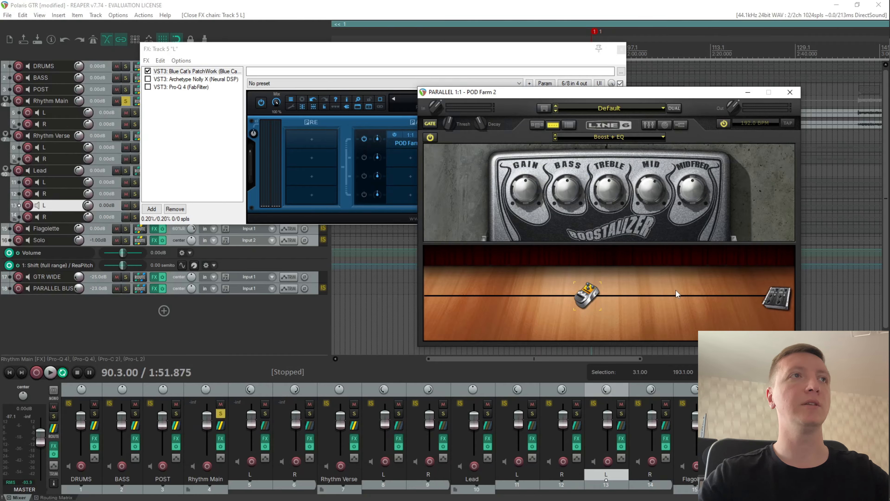
Enable Archetype Nolly X on the Rhythm Main L track and review its pedals, amp and cabinet sections
left_click(147, 79)
left_click(184, 80)
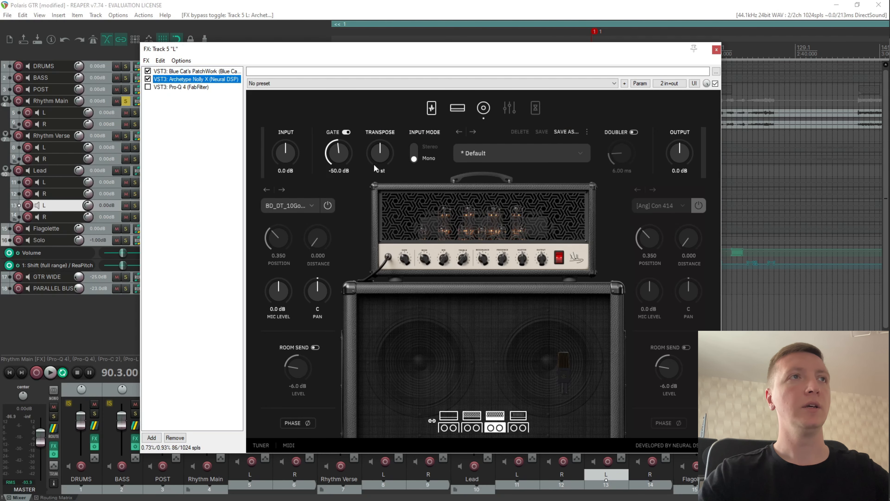
left_click(428, 115)
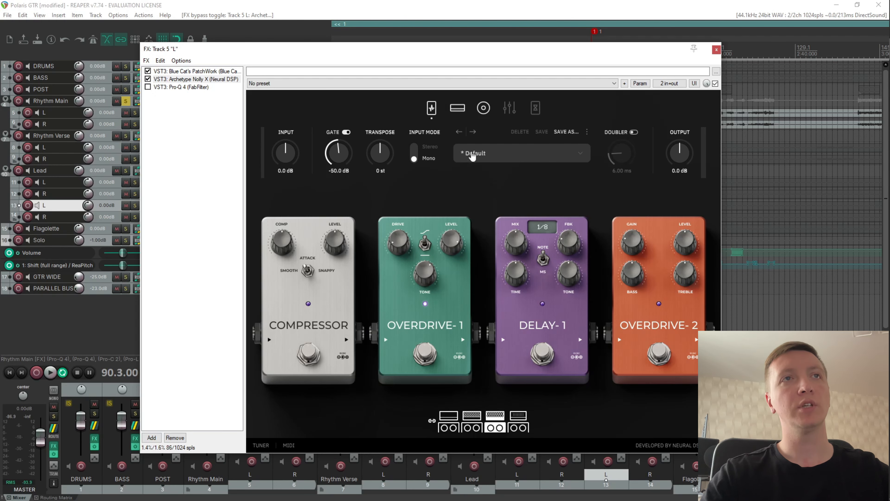
left_click(457, 107)
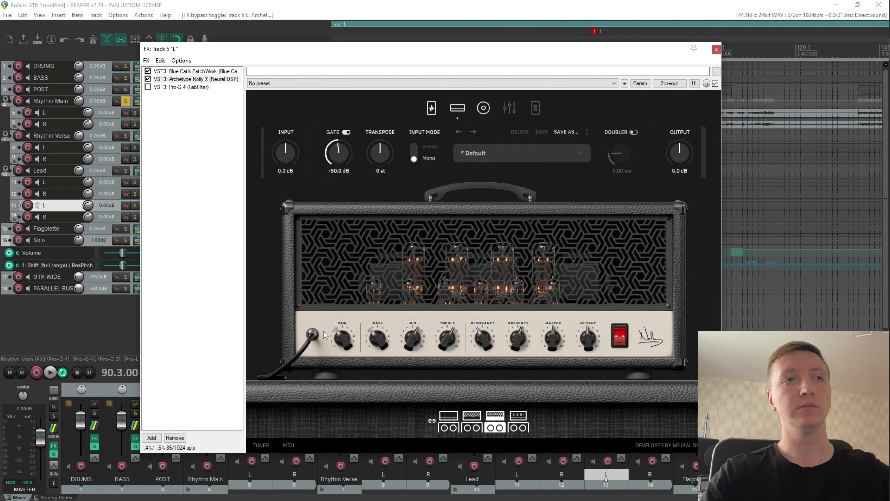
left_click(807, 223)
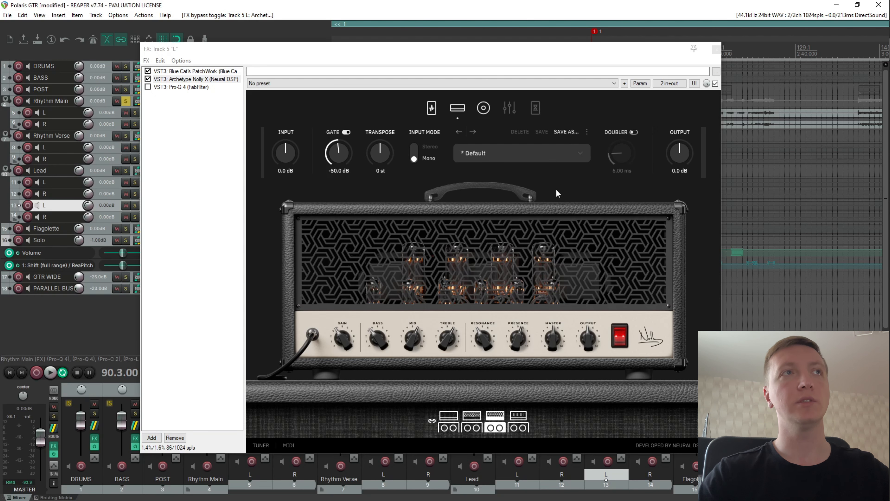
left_click(483, 108)
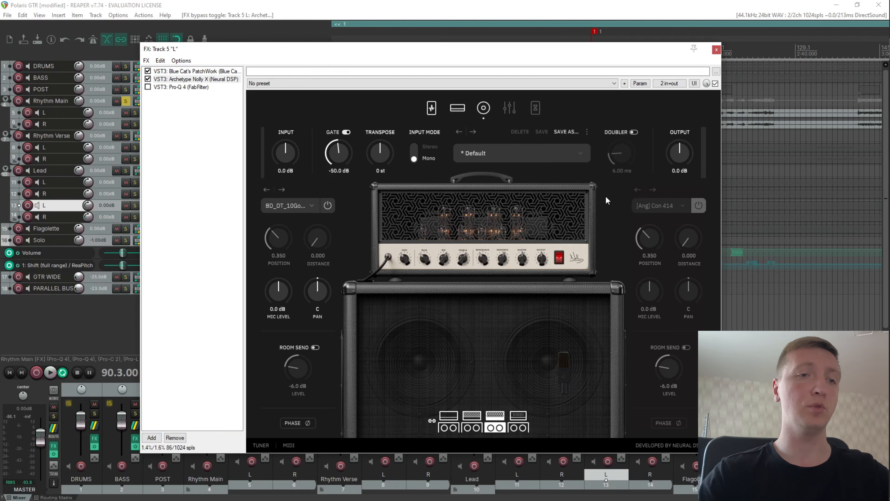
Move the Rhythm Main L track's FX window aside and play back the guitars with Archetype Nolly X active
left_click(549, 10)
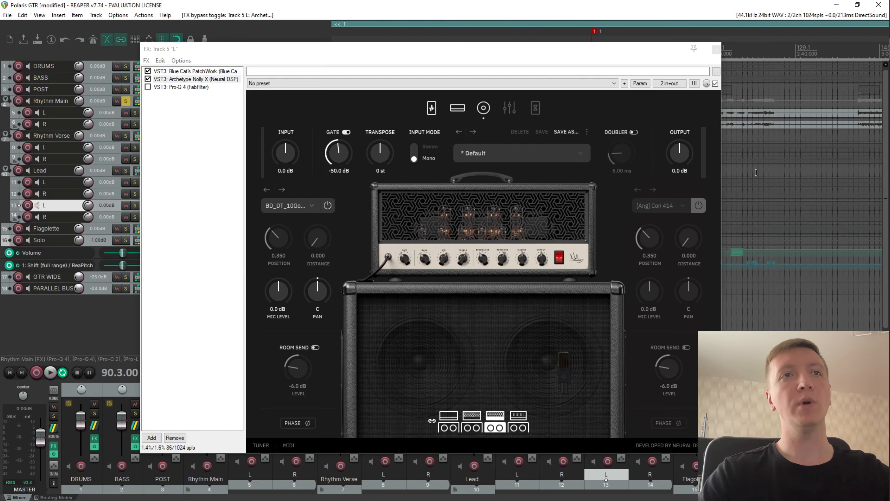
left_click_drag(517, 56, 618, 65)
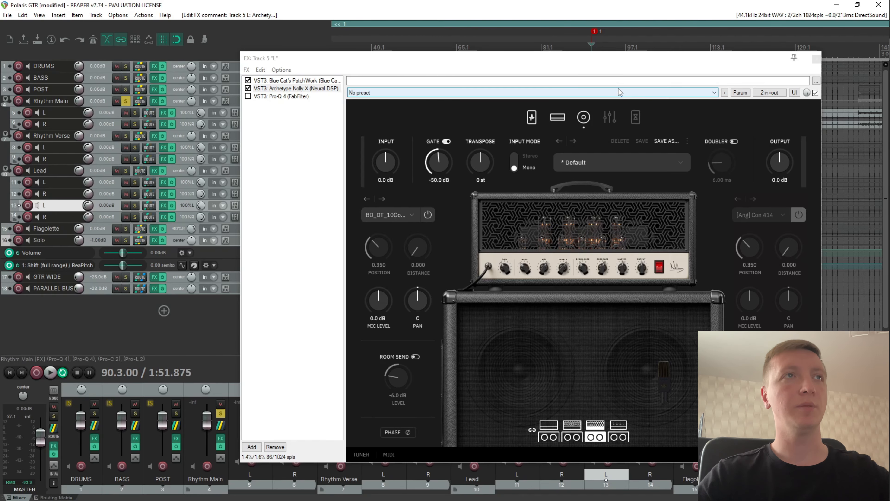
key("space")
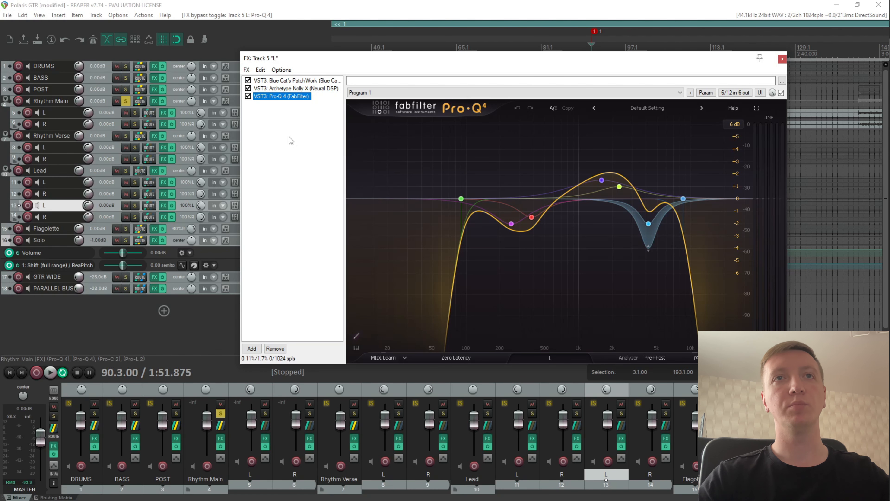
Examine the low cut, low-mid cuts and upper-mid boosts of Pro-Q 4 on the Rhythm Main L track
mouse_move(459, 200)
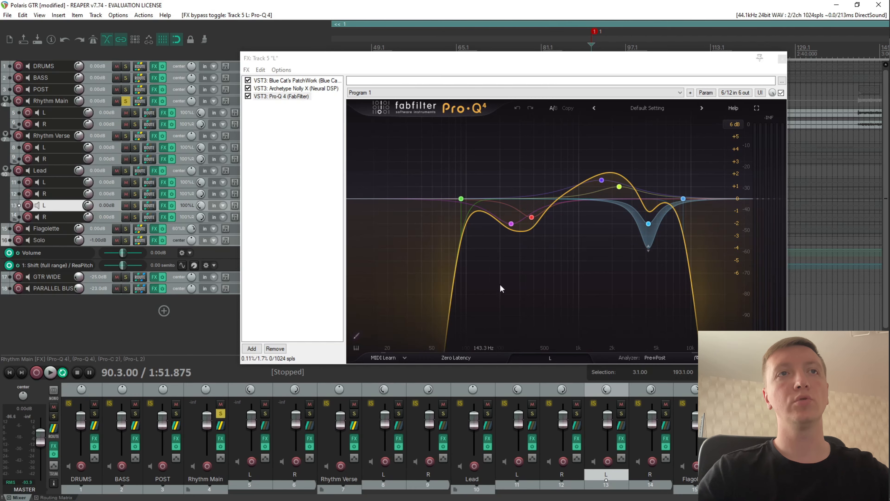
mouse_move(511, 228)
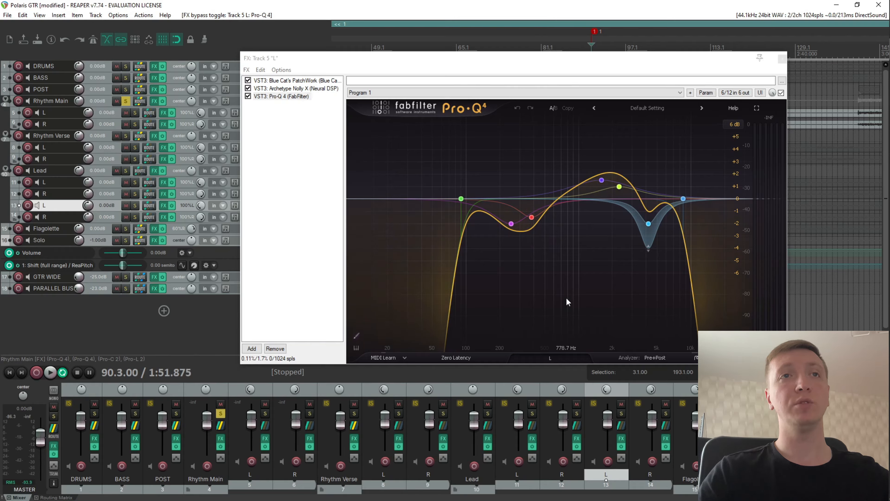
mouse_move(545, 206)
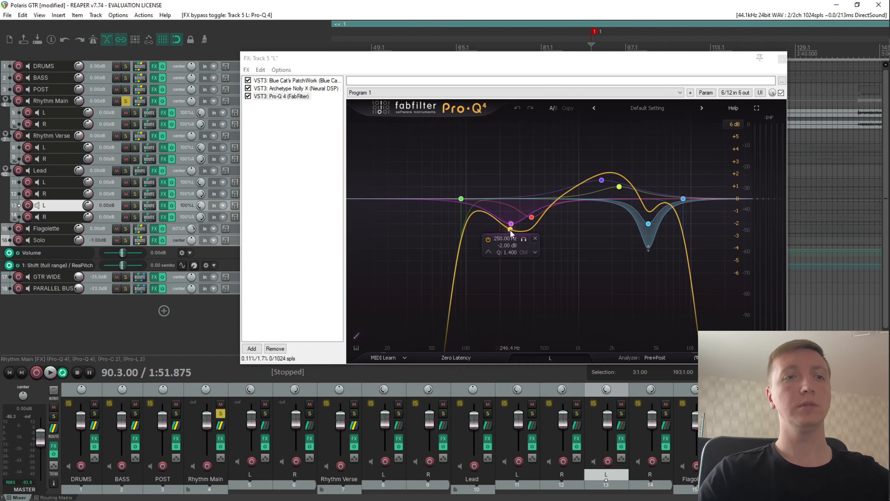
mouse_move(600, 187)
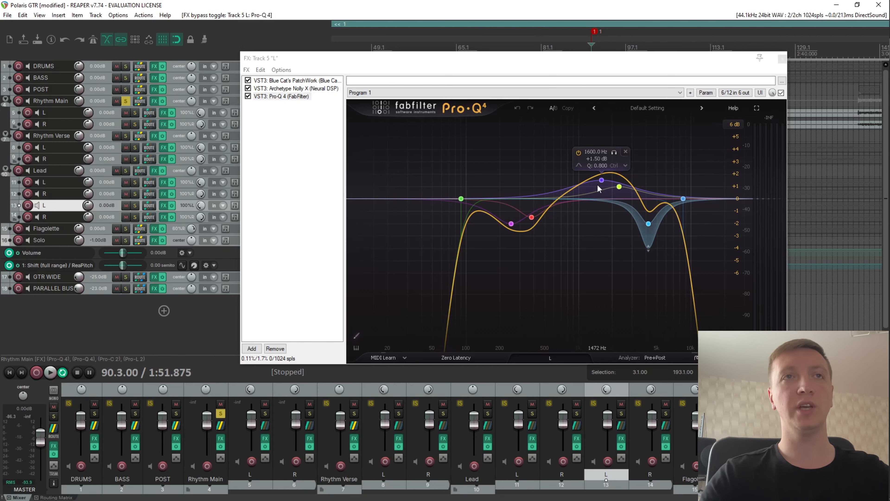
left_click(619, 187)
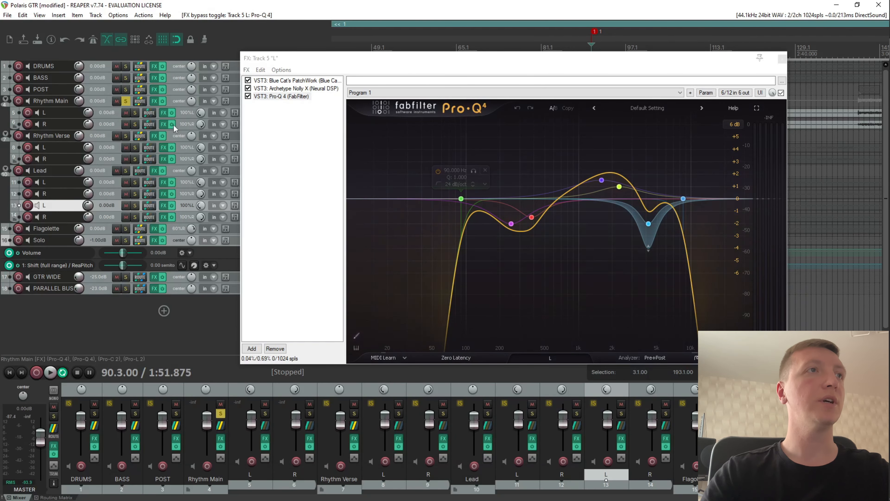
Enable Pro-Q 4 in the Rhythm Main R track's FX chain and close that FX window
left_click(164, 123)
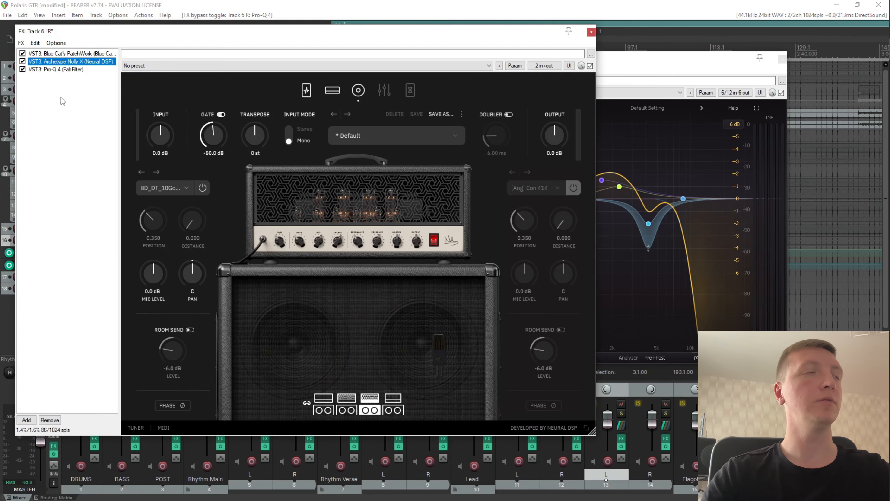
left_click(591, 32)
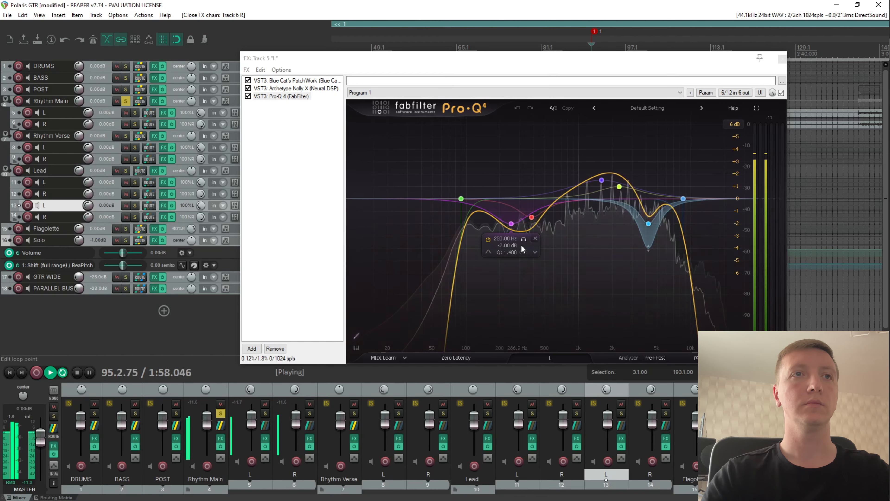
Audition the 90 Hz low-cut band of Pro-Q 4 on the Rhythm Main L track in solo and stop playback
left_click(473, 171)
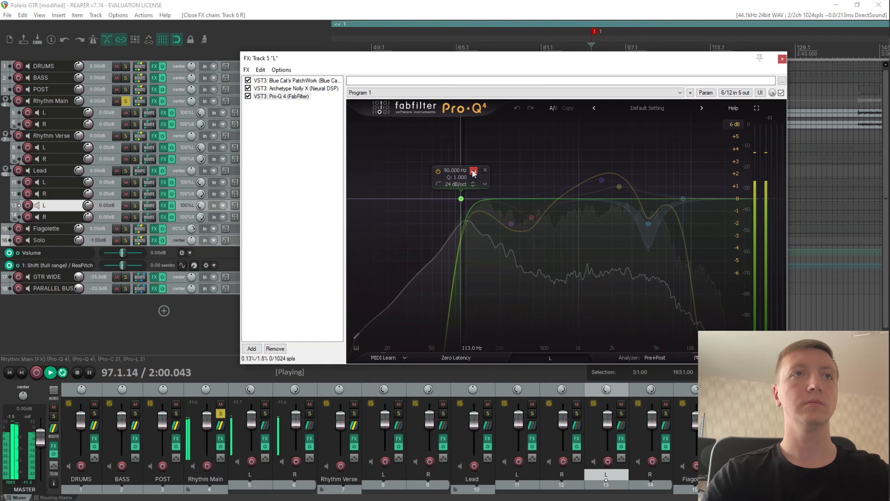
key("space")
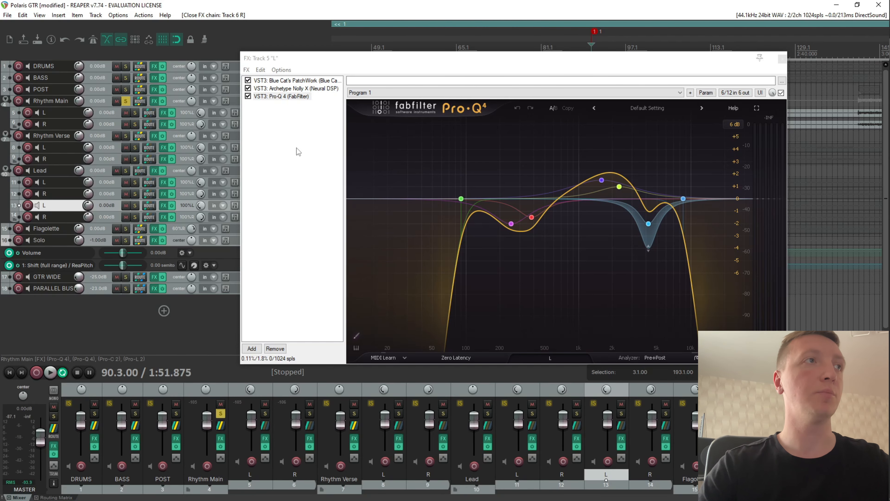
Open the Rhythm Main folder's FX chain and enable its first Pro-Q 4 during playback
left_click(155, 101)
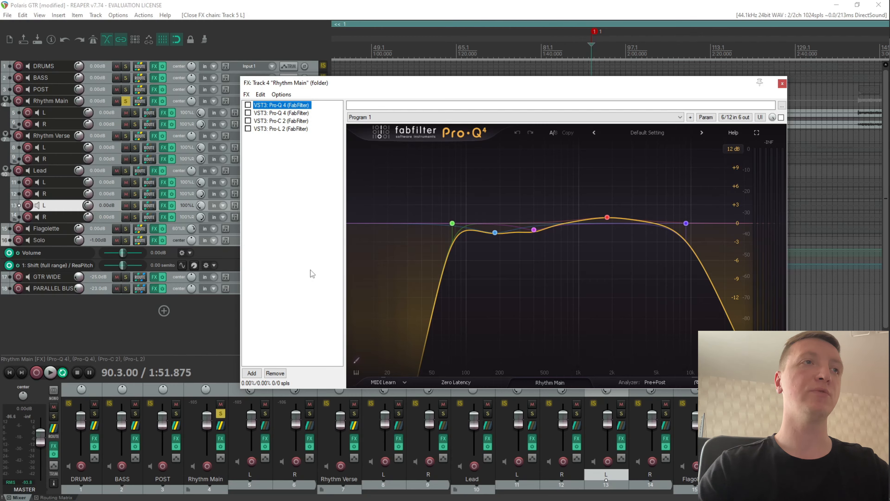
key("space")
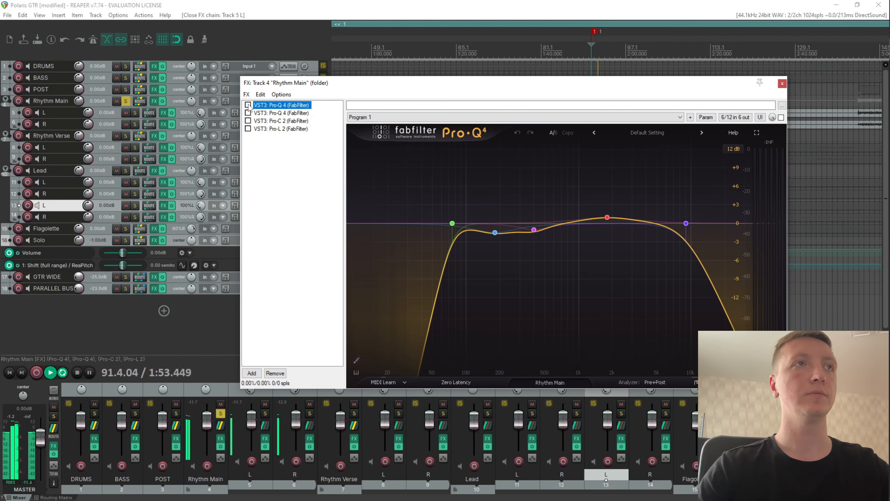
left_click(248, 105)
Audition the 180 Hz, 400 Hz, 1800 Hz and 9000 Hz bands of the Rhythm Main folder's first Pro-Q 4 in solo
mouse_move(495, 234)
left_click(506, 248)
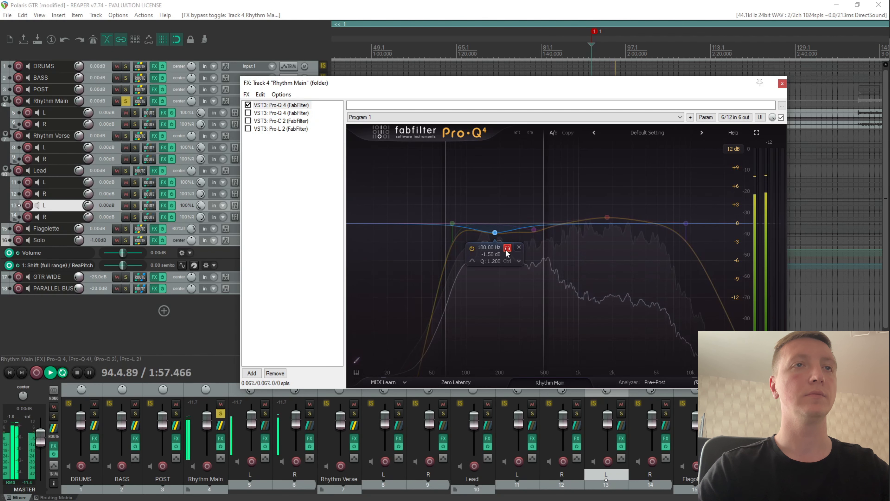
mouse_move(534, 230)
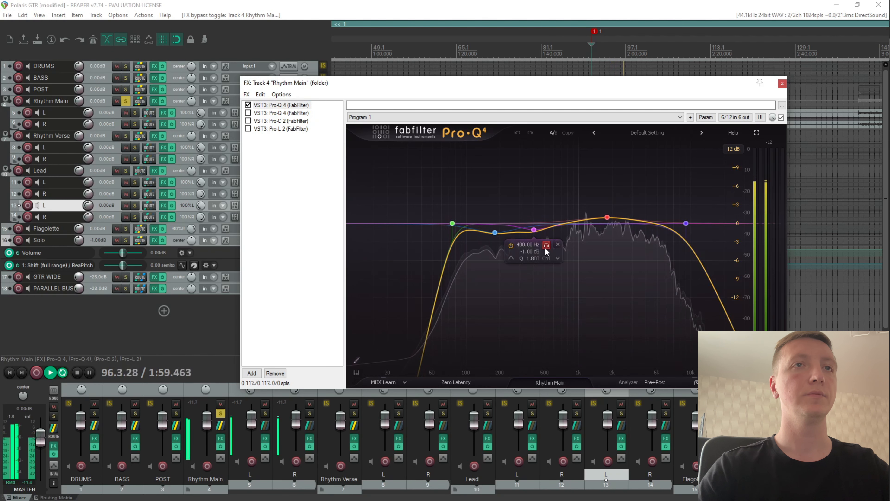
left_click(544, 245)
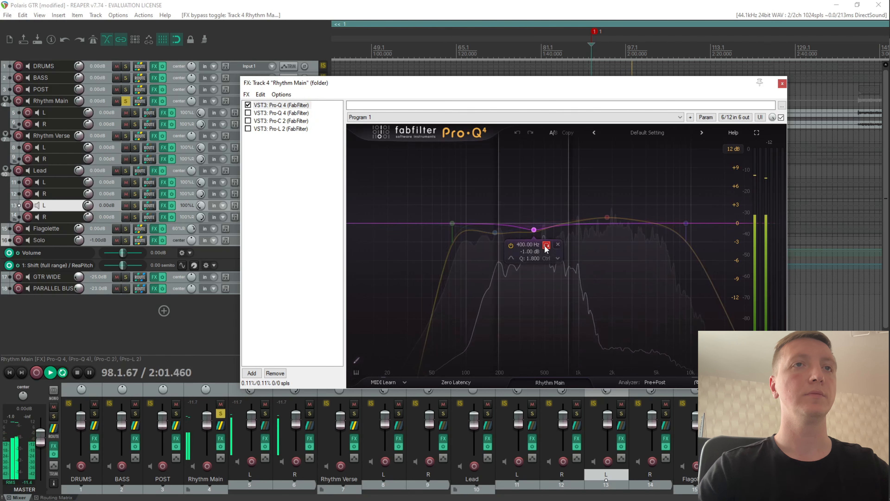
mouse_move(607, 217)
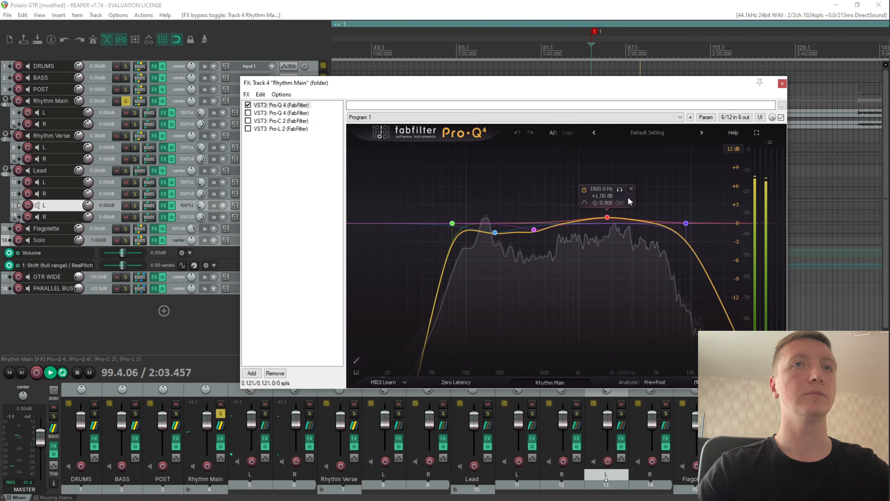
left_click(620, 190)
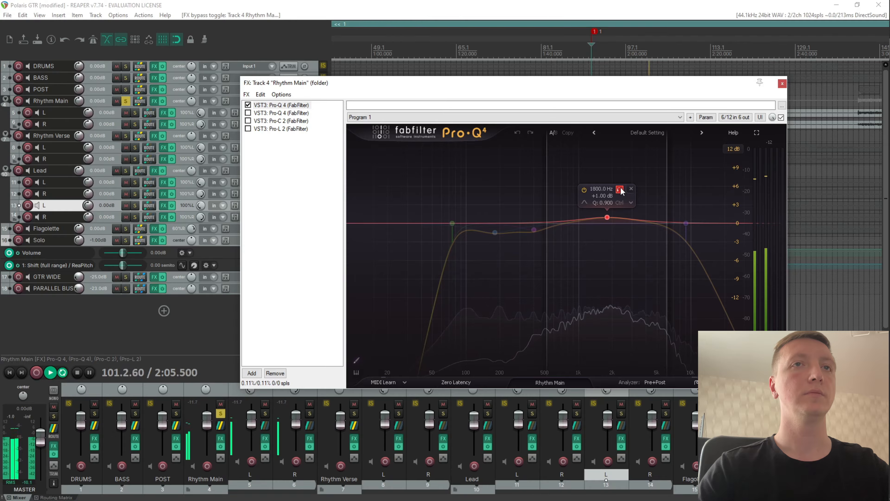
mouse_move(686, 223)
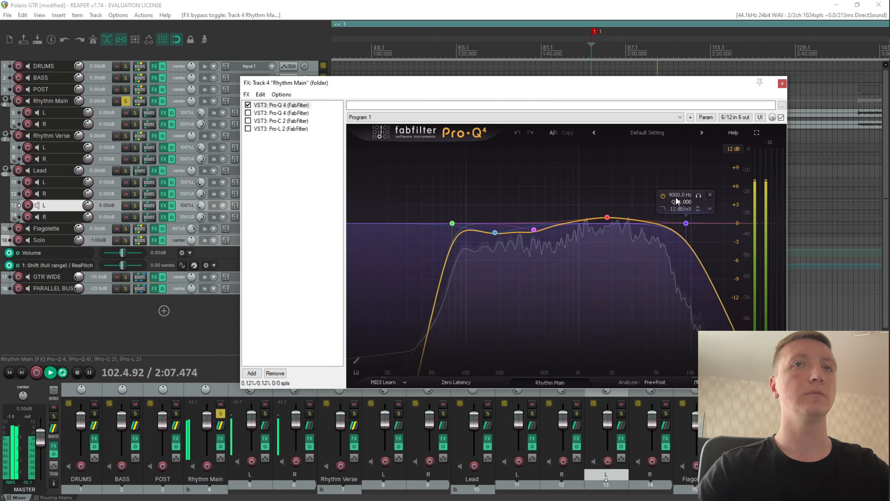
left_click(698, 195)
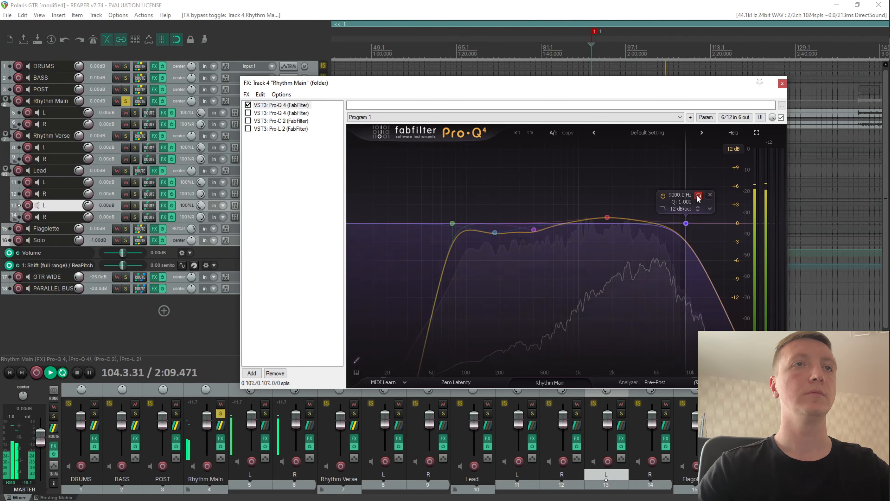
Audition the 75 Hz low-cut band of the Rhythm Main folder's first Pro-Q 4 in solo and stop playback
mouse_move(452, 223)
left_click(465, 196)
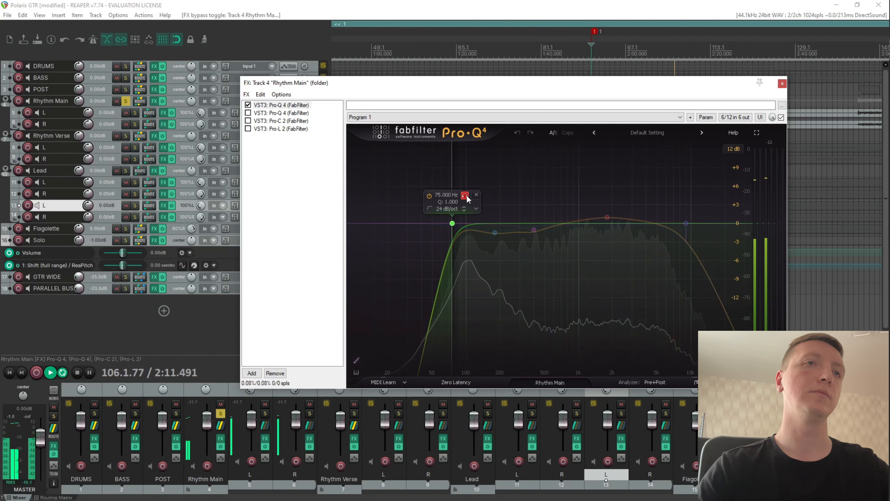
mouse_move(549, 190)
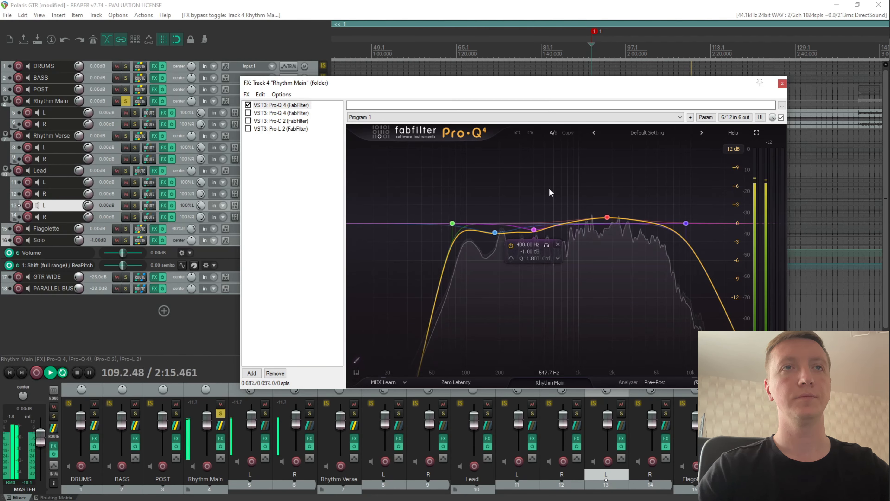
key("space")
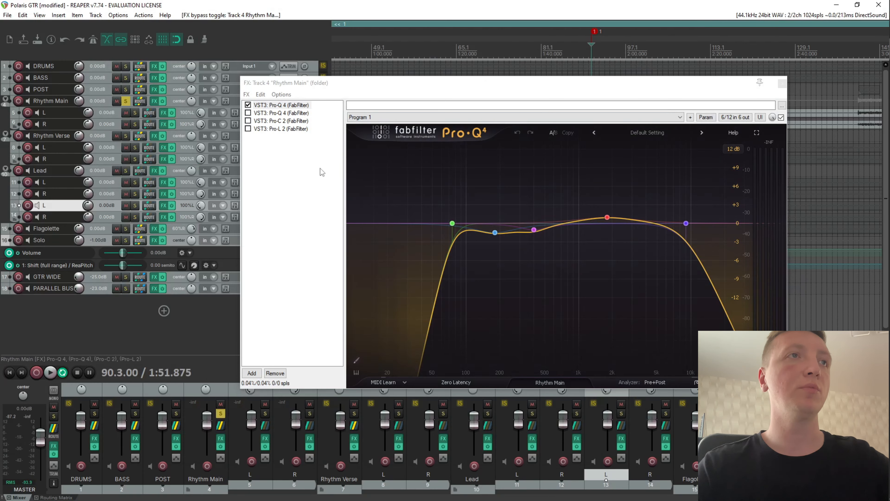
Enable the Rhythm Main folder's second Pro-Q 4 and audition its 200 Hz, 1400 Hz and 4800 Hz bands in solo during playback
left_click(284, 113)
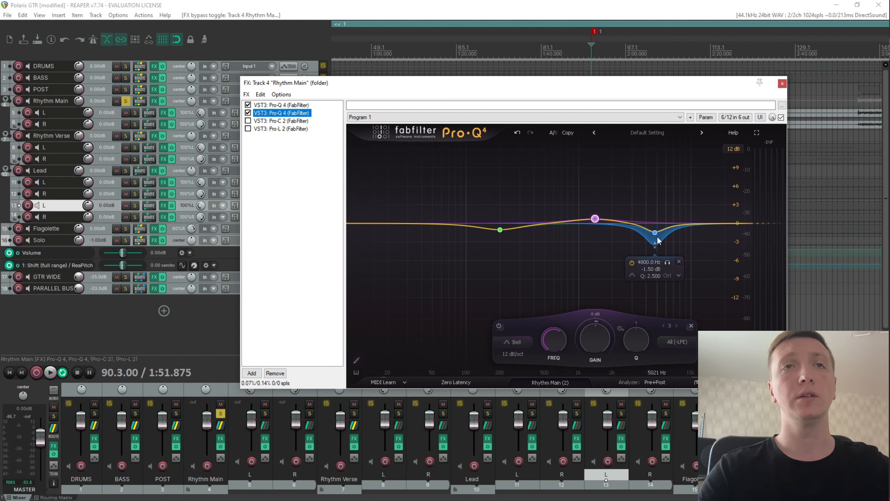
key("space")
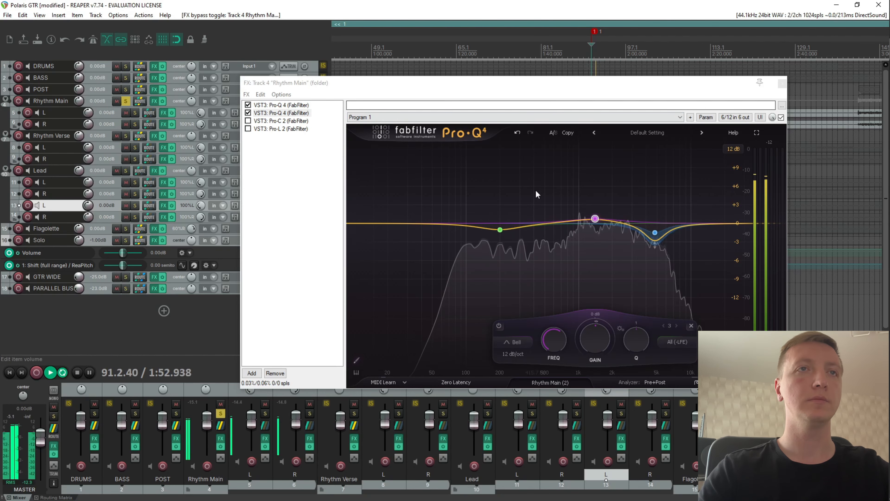
left_click(511, 245)
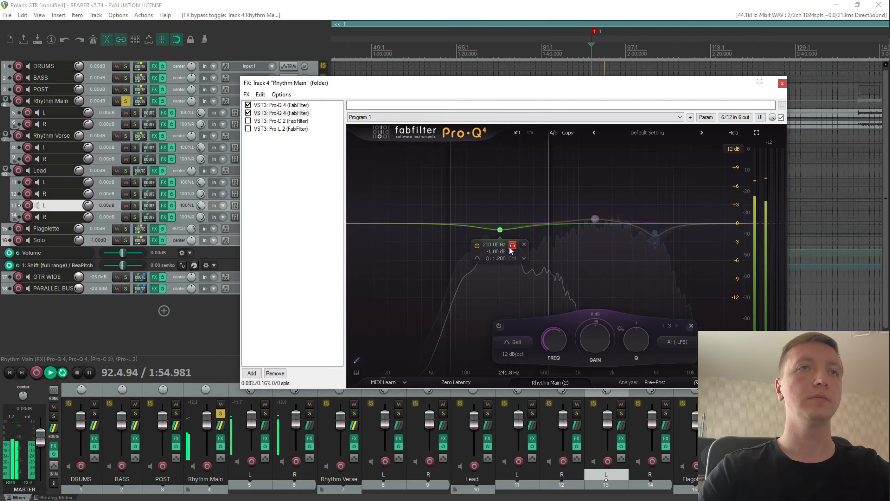
left_click(511, 245)
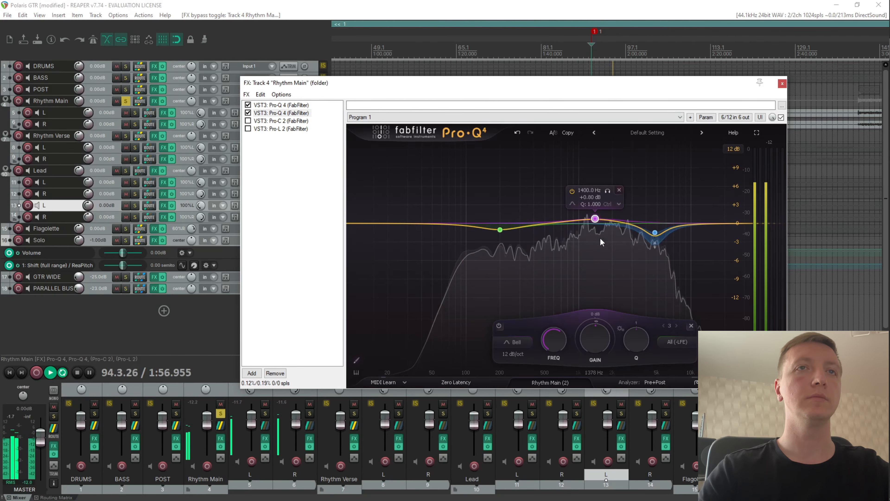
left_click(607, 191)
left_click(667, 263)
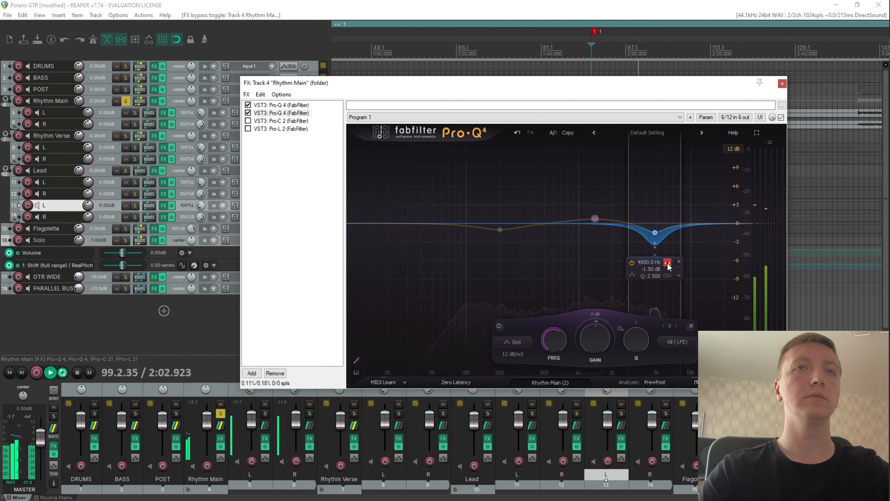
left_click(667, 262)
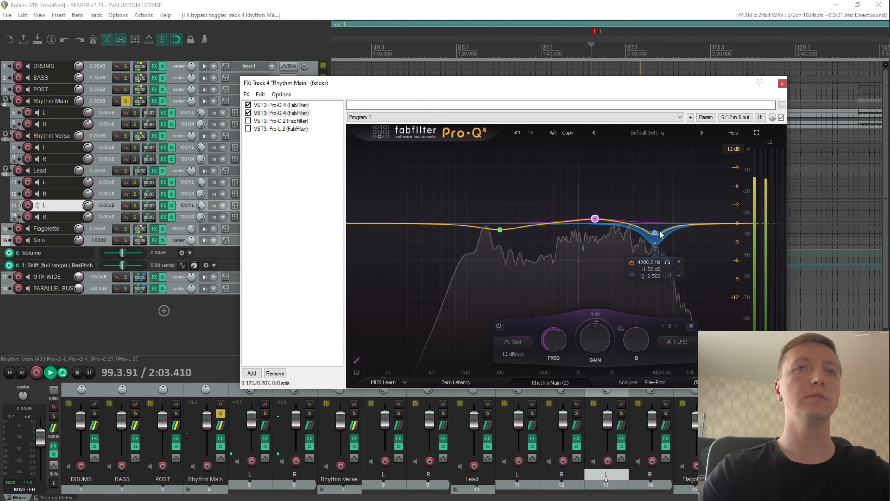
Compare the Rhythm Main folder's sound with the second Pro-Q 4 bypassed and active, leave it enabled and stop playback
left_click(248, 114)
left_click(247, 113)
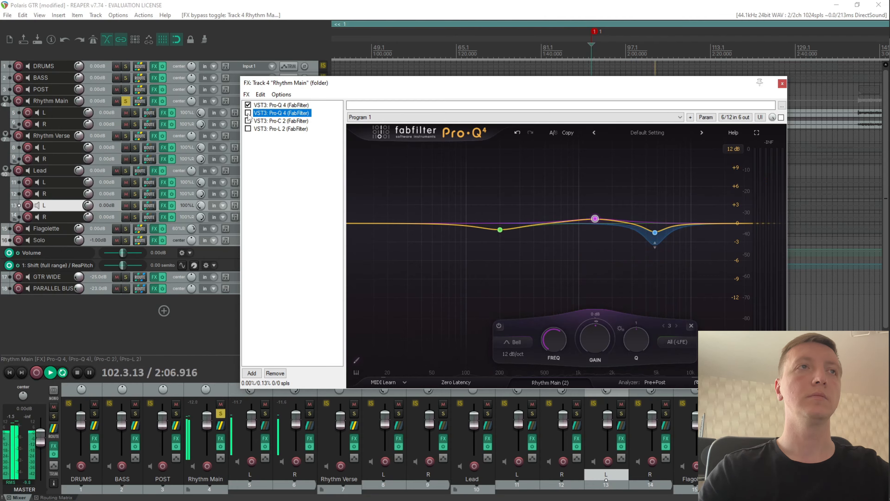
left_click(247, 113)
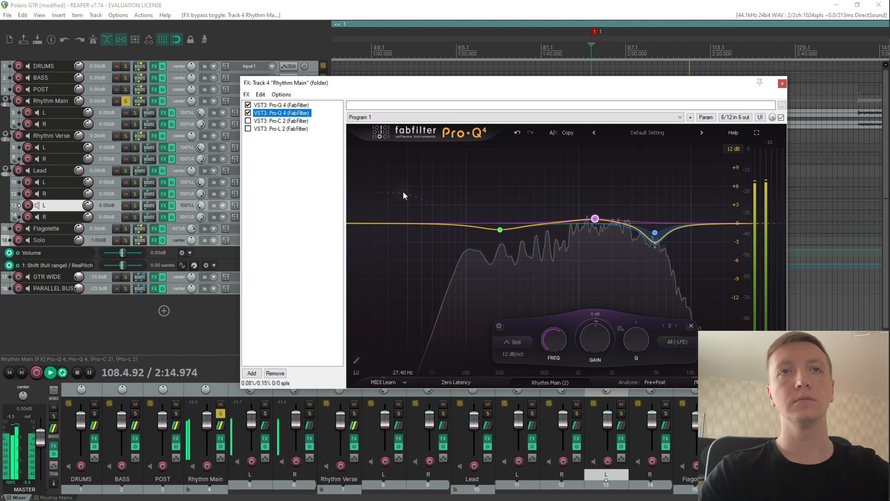
key("space")
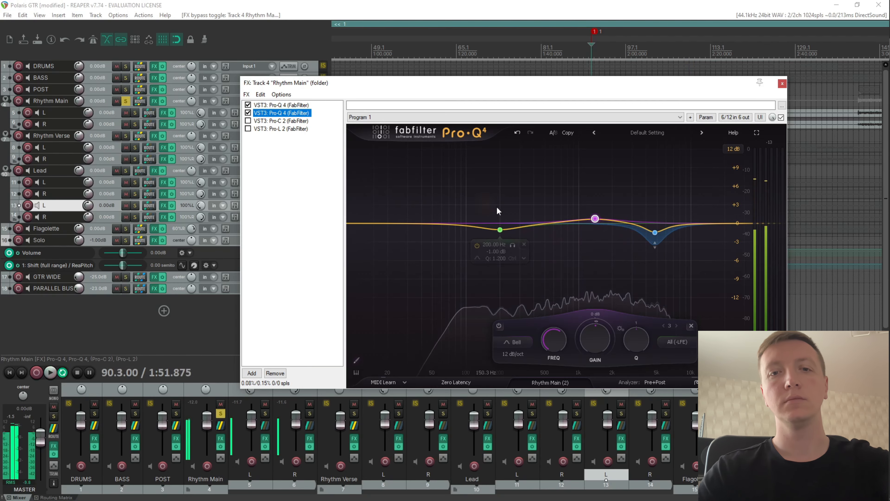
Enable Pro-C 2 and Pro-L 2 in the Rhythm Main folder's FX chain, comparing playback with Pro-C 2 bypassed and active
left_click(248, 121)
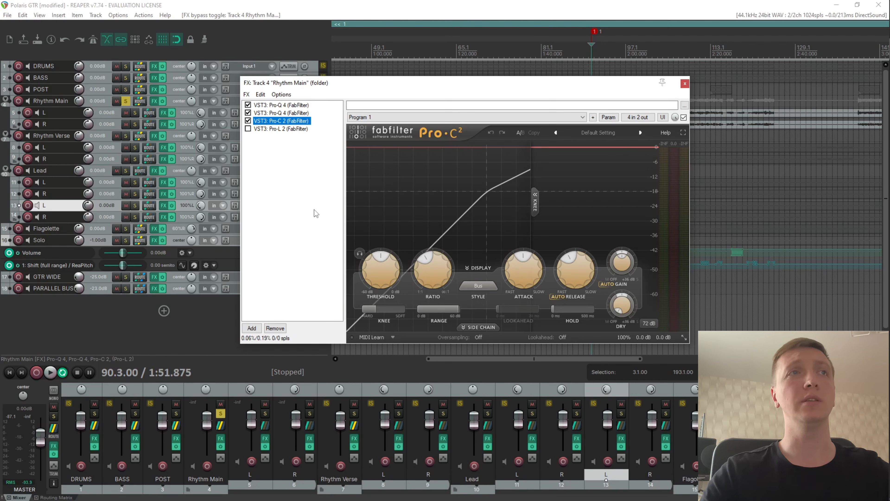
key("space")
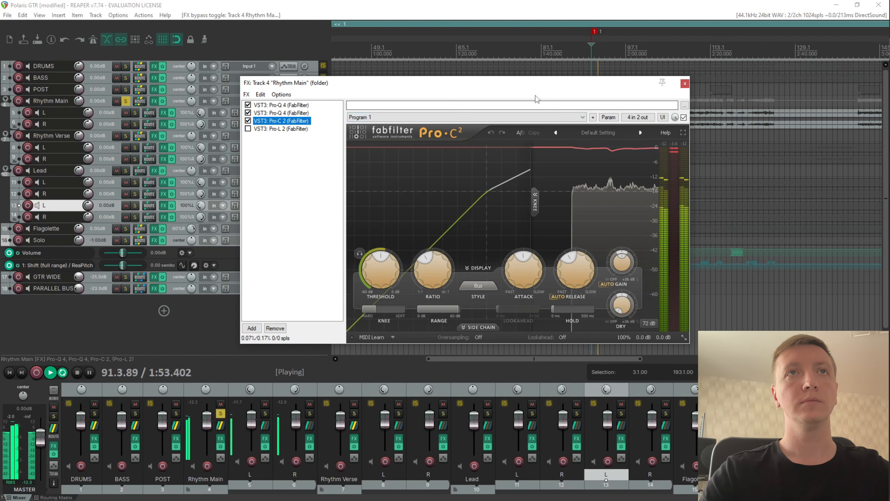
left_click(248, 120)
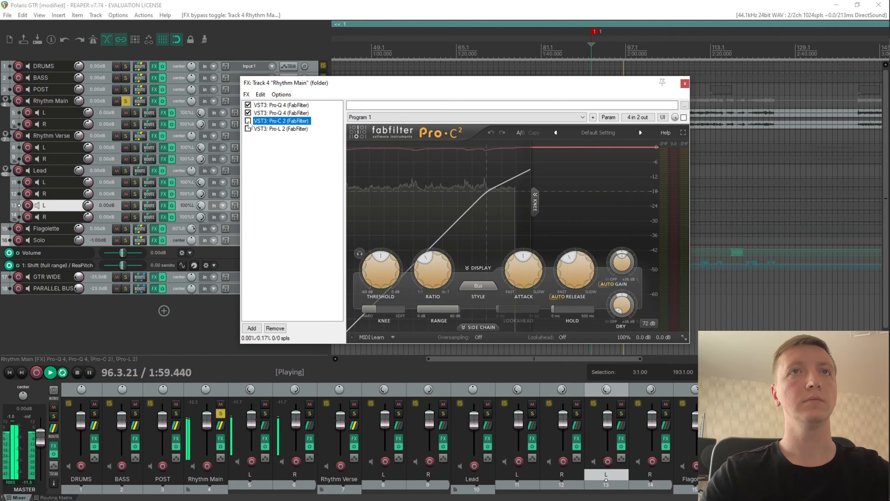
left_click(248, 120)
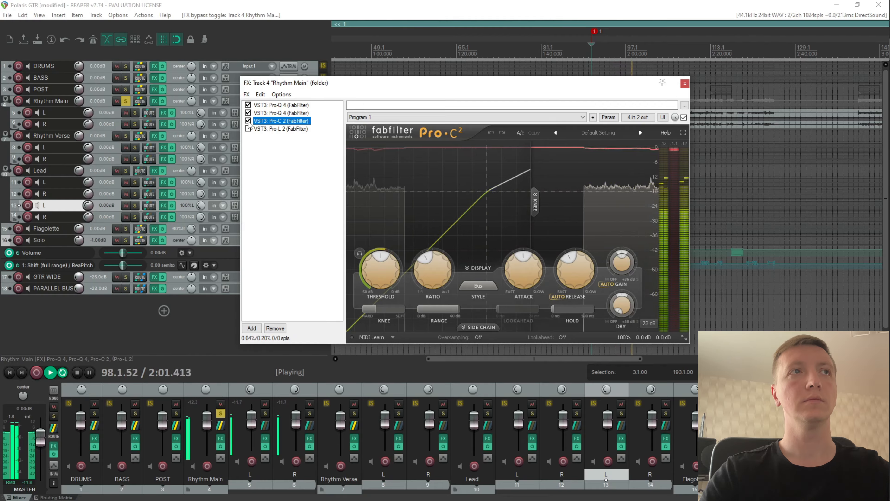
key("space")
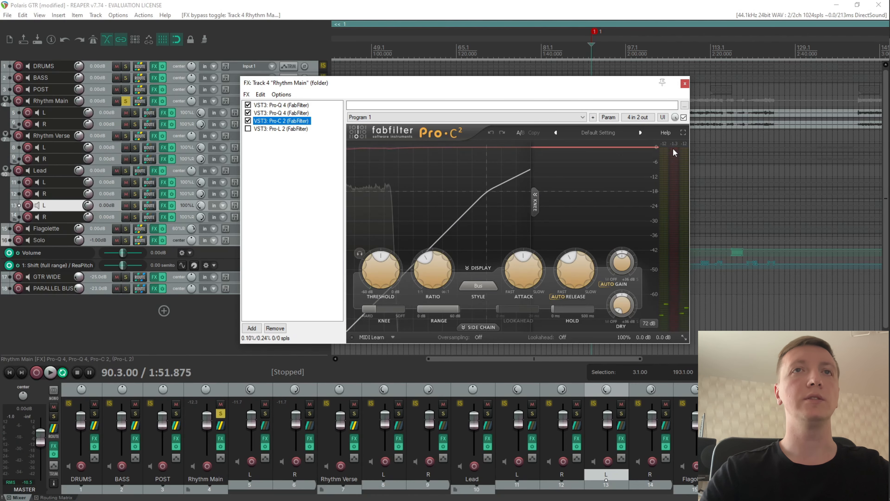
key("Escape")
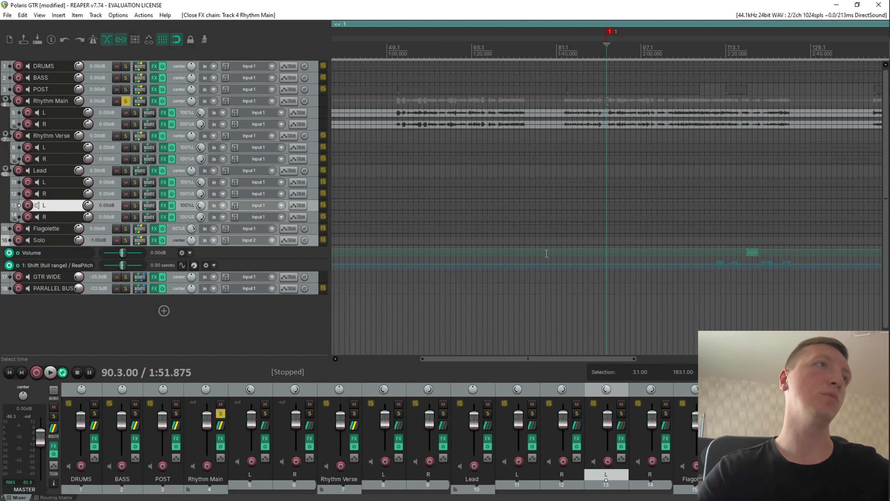
Select the Rhythm Main folder with its L and R tracks and compare playback with all their FX bypassed and active
key("space")
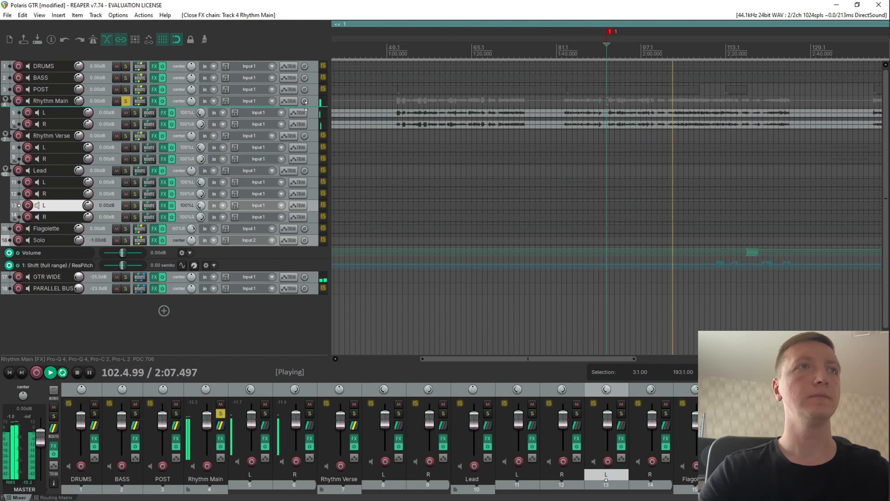
left_click(313, 103)
left_click(312, 113)
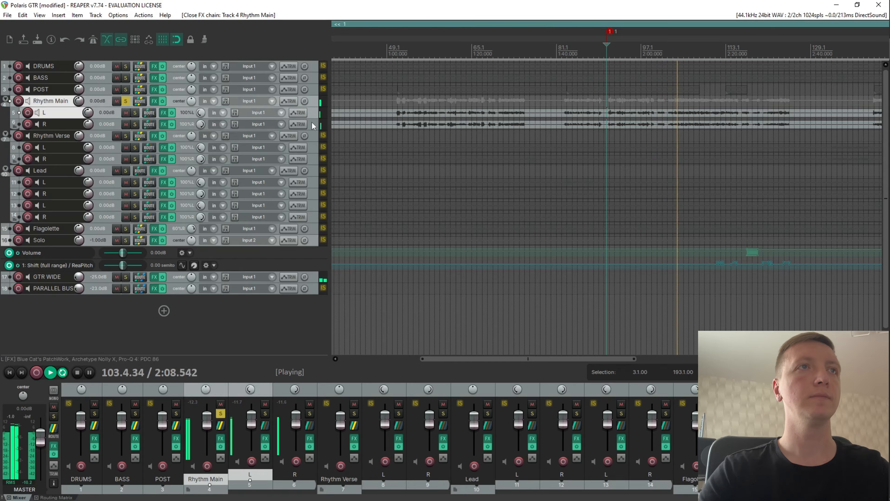
left_click(164, 100)
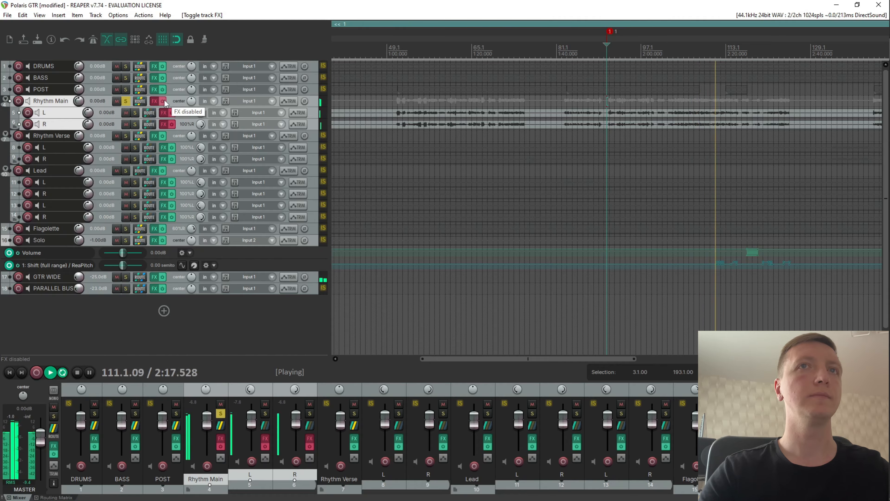
left_click(163, 101)
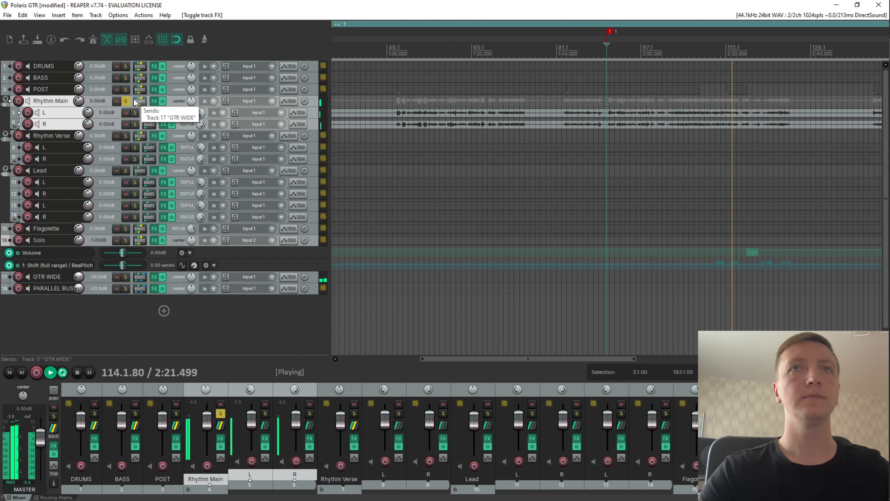
key("space")
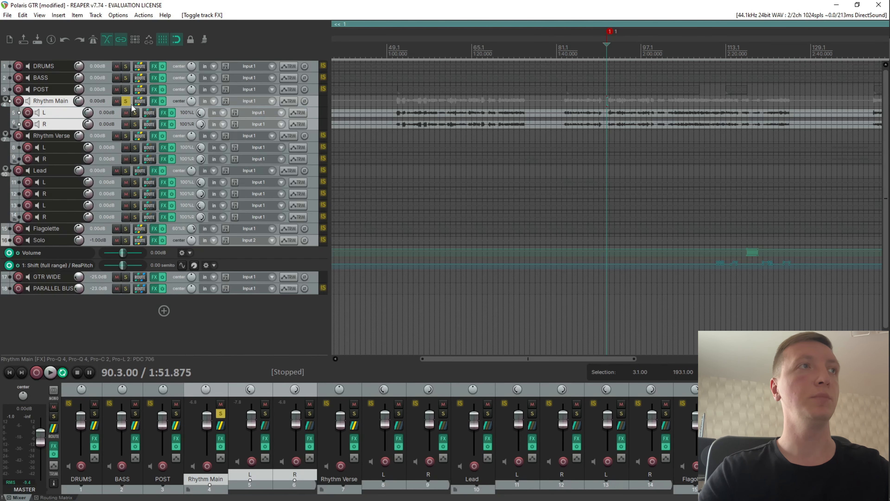
Start playback and unsolo the Rhythm Main folder to hear the guitars in the full mix
key("space")
left_click(125, 100)
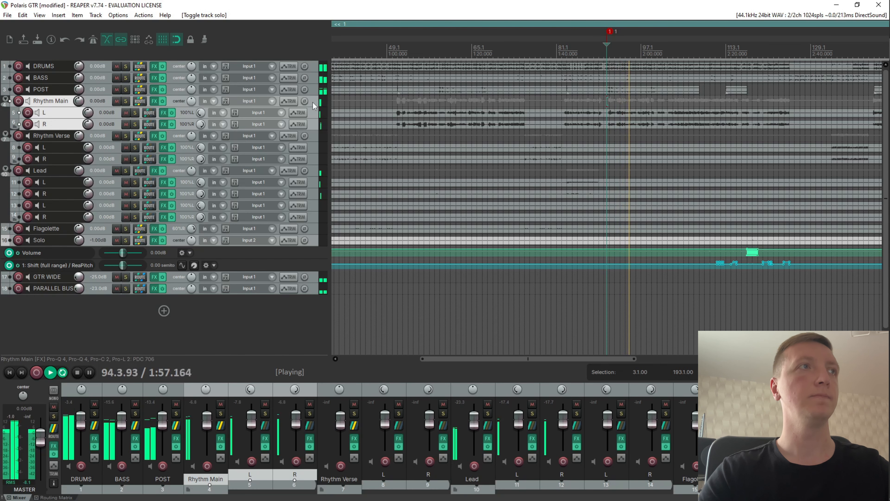
Review the Archetype Nolly X cabinet, amp and pedal settings on the Rhythm Main L track during playback and close its FX window
left_click(164, 112)
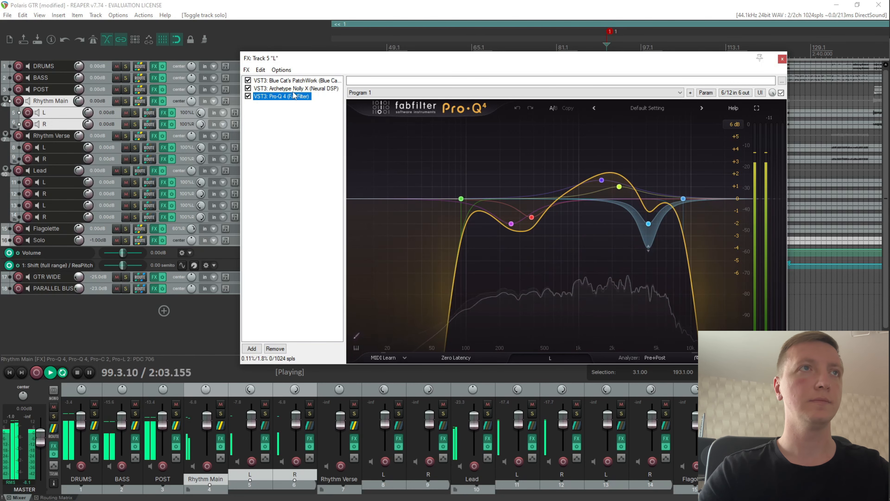
left_click(291, 90)
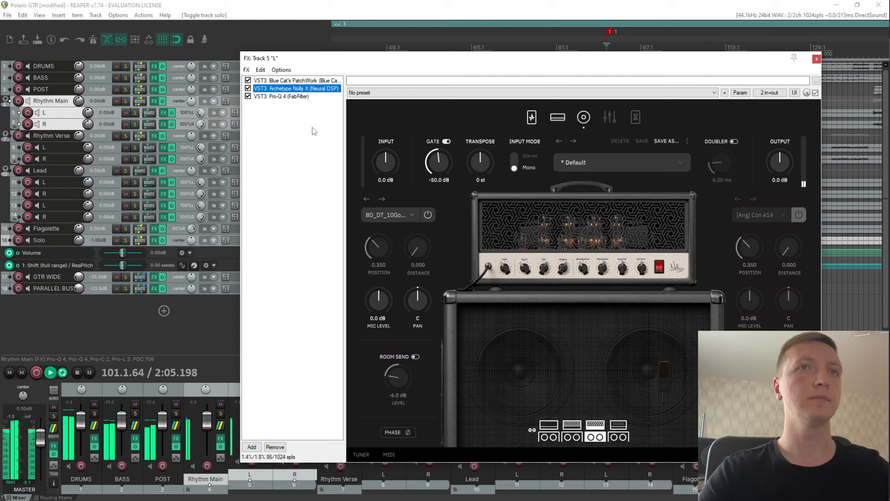
left_click(557, 119)
left_click(557, 119)
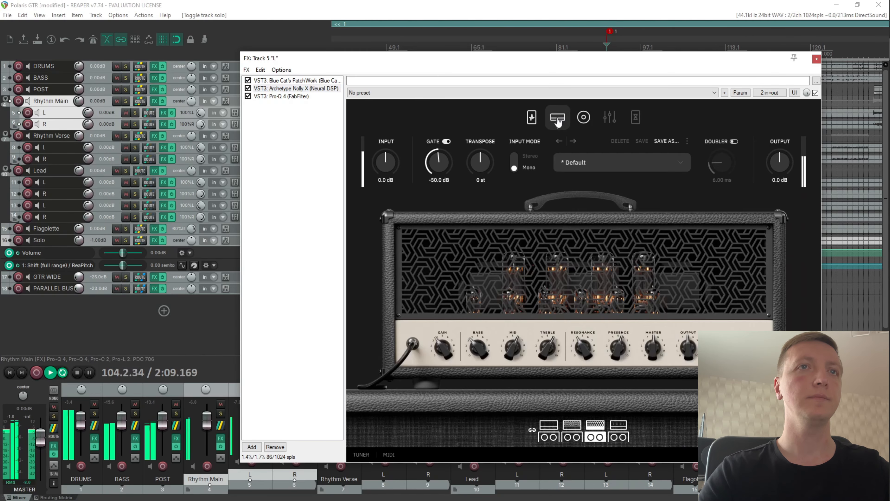
left_click(532, 118)
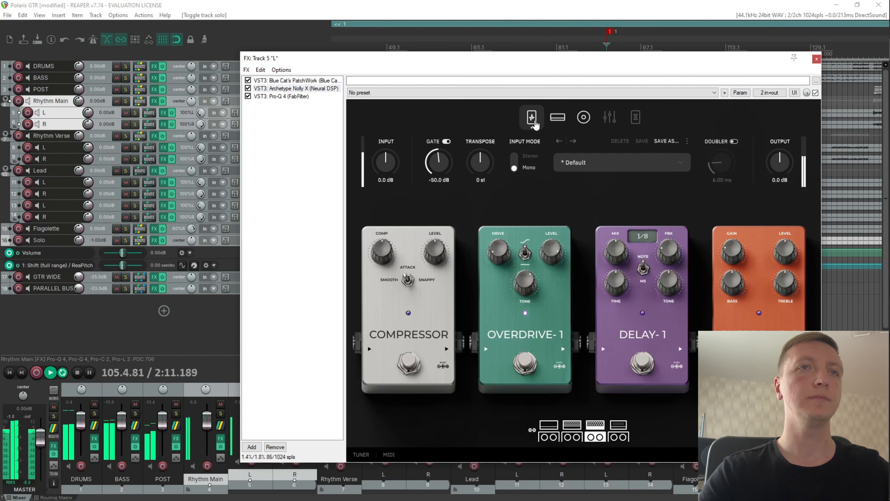
left_click(816, 59)
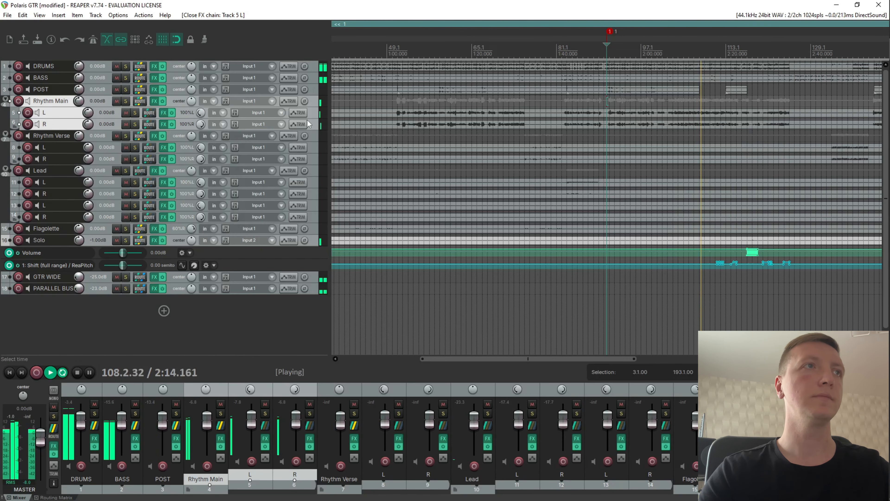
Review Pro-L 2, Pro-C 2 and both Pro-Q 4 instances in the Rhythm Main folder's FX chain during playback and close its window
left_click(160, 101)
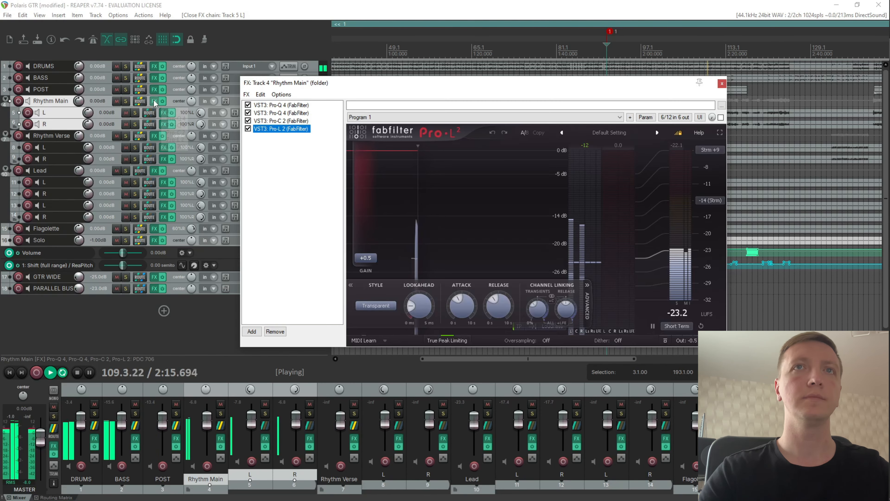
left_click(286, 121)
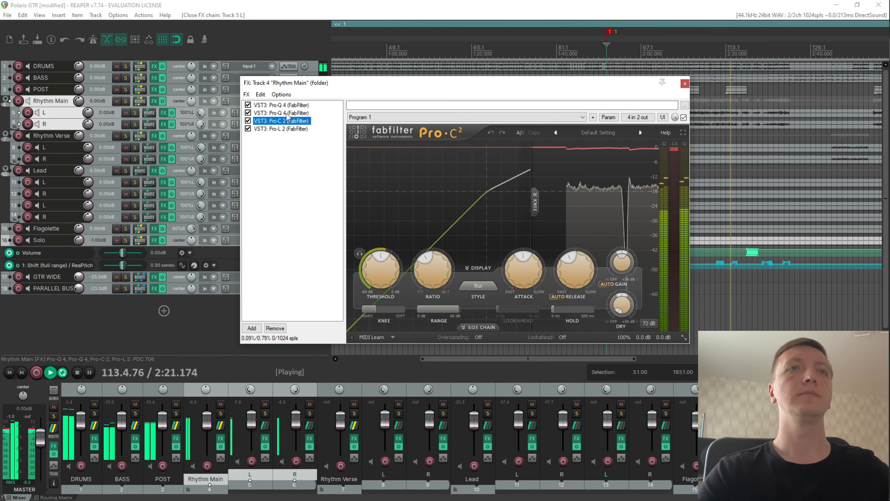
left_click(287, 113)
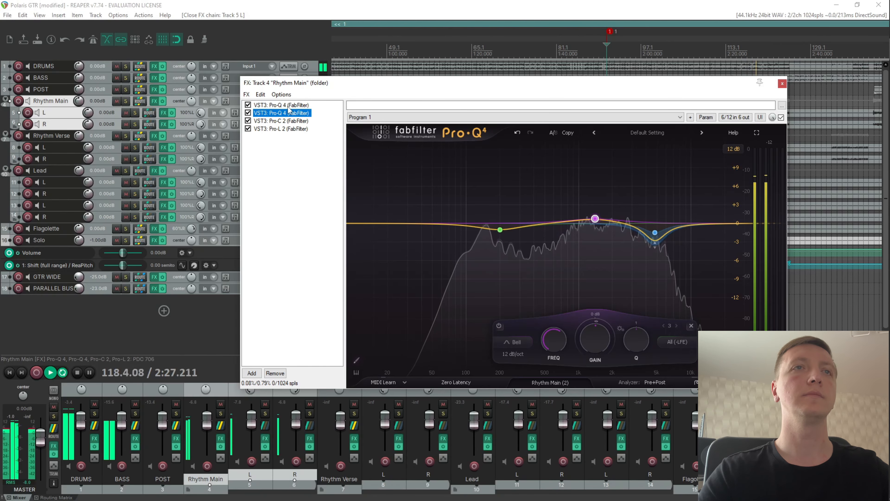
left_click(287, 105)
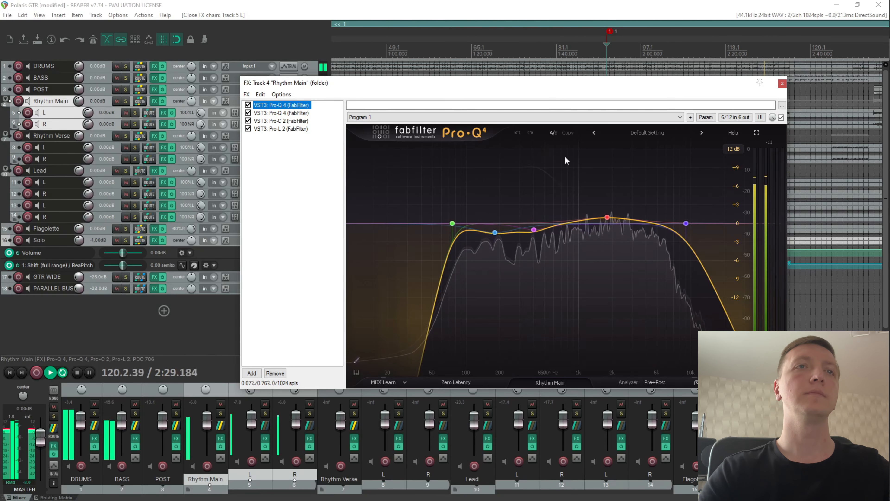
left_click(782, 84)
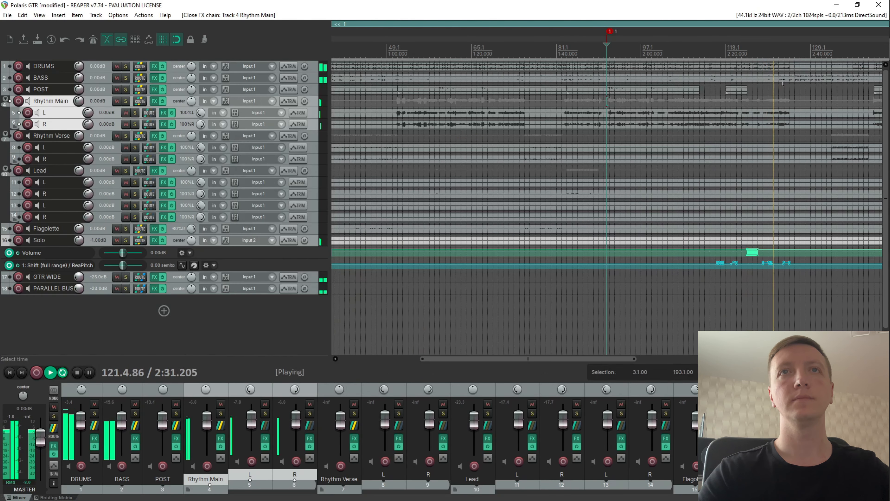